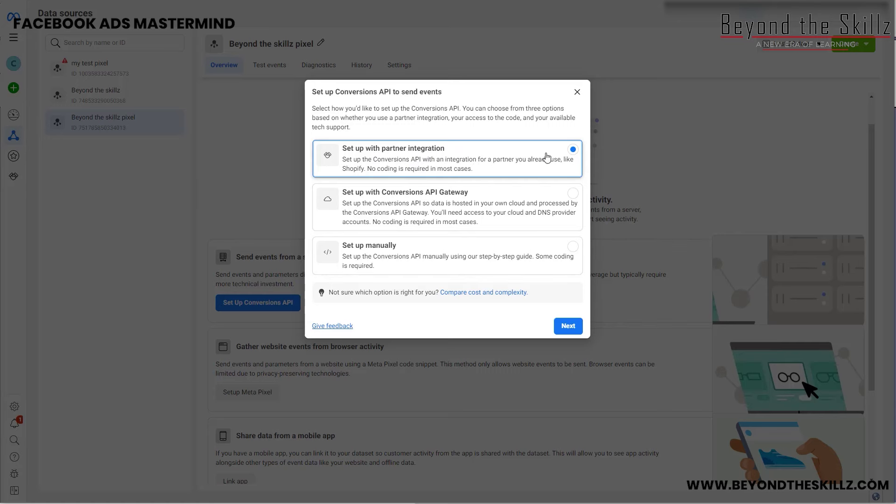
Set up the Conversions API through partner integration and choose WordPress as the partner.
{"action": "left_click", "coordinate": [567, 326]}
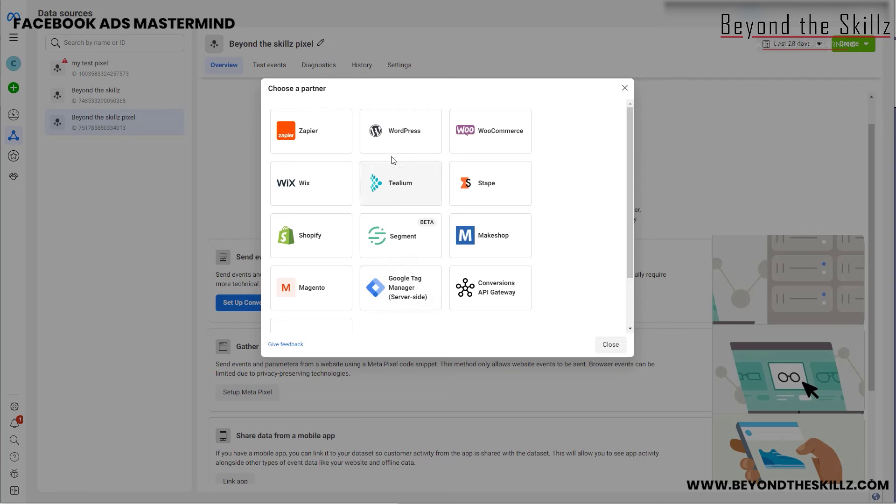
{"action": "left_click", "coordinate": [384, 133]}
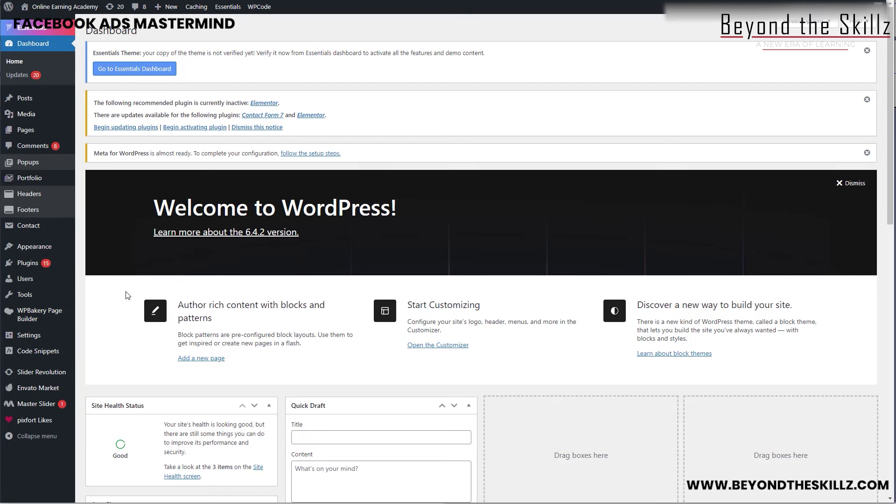
Switch to the WordPress dashboard and search the new plugins directory for "facebook" to find Meta pixel for WordPress.
{"action": "mouse_move", "coordinate": [28, 263]}
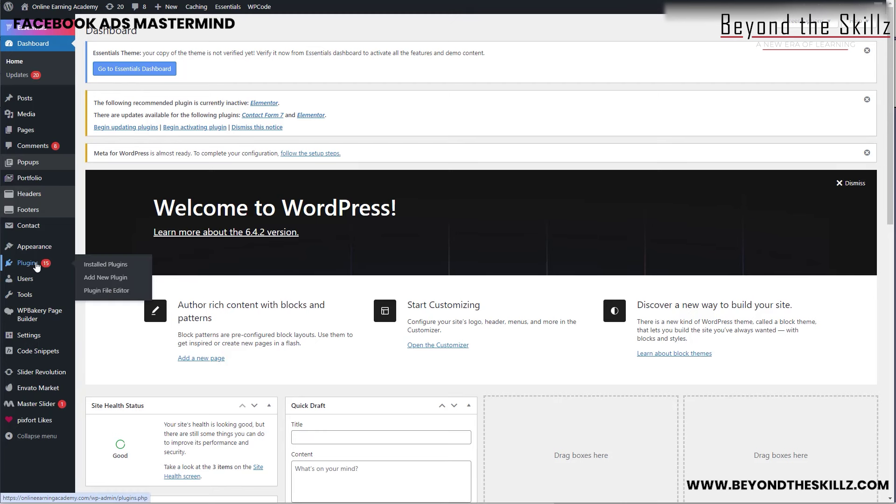
{"action": "left_click", "coordinate": [105, 279]}
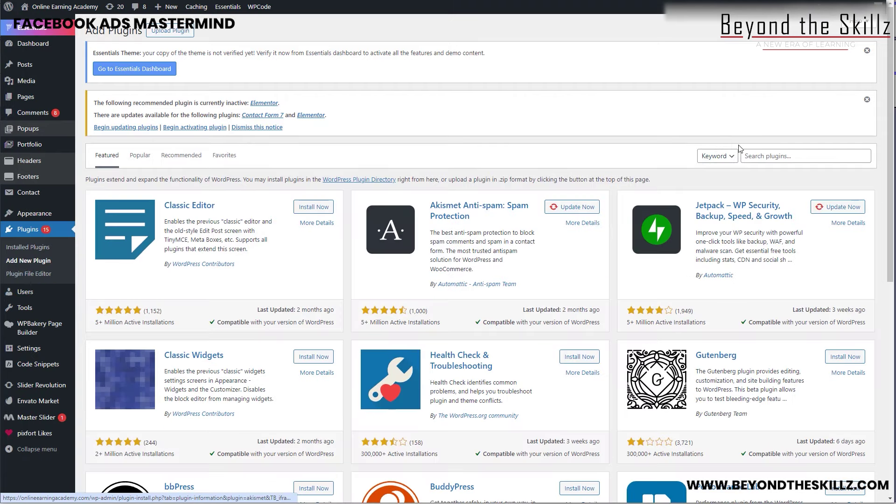
{"action": "left_click", "coordinate": [774, 156]}
{"action": "type", "text": "facebook"}
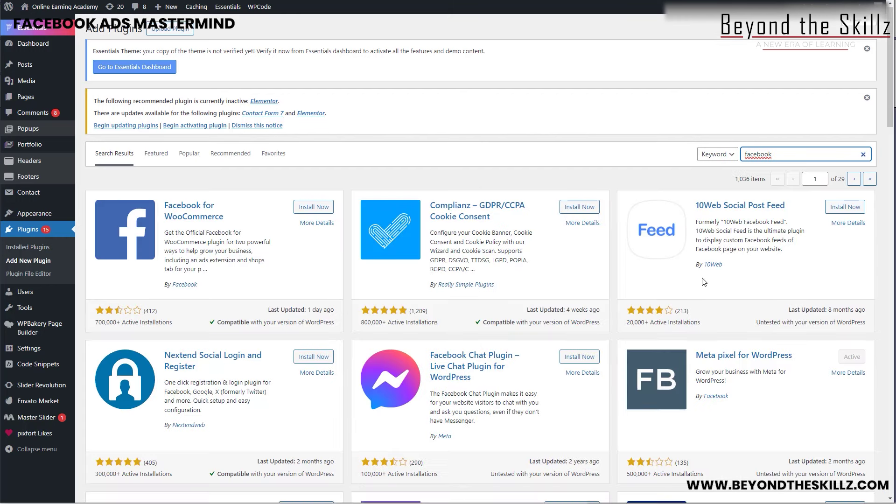
{"action": "scroll", "coordinate": [724, 271], "scroll_direction": "down", "scroll_amount": 2}
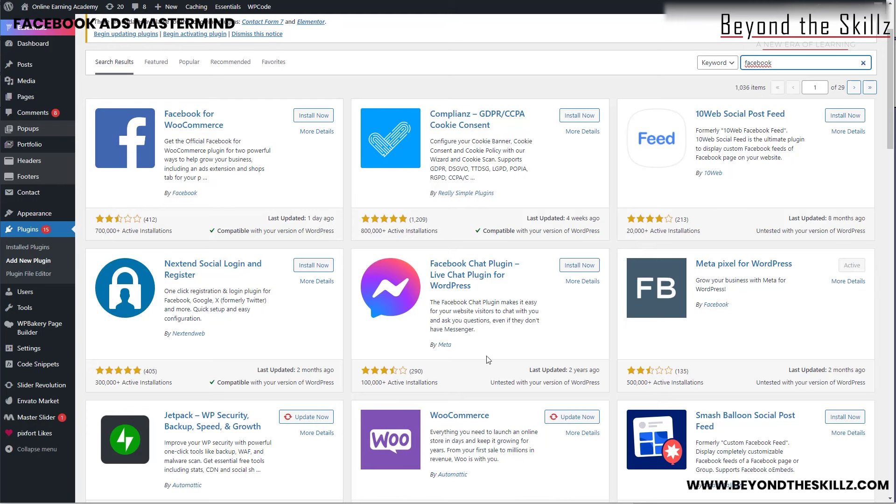
Open the Meta plugin's settings in WordPress and advance the Meta Events Manager setup guide to the Verify connection stage.
{"action": "mouse_move", "coordinate": [29, 348]}
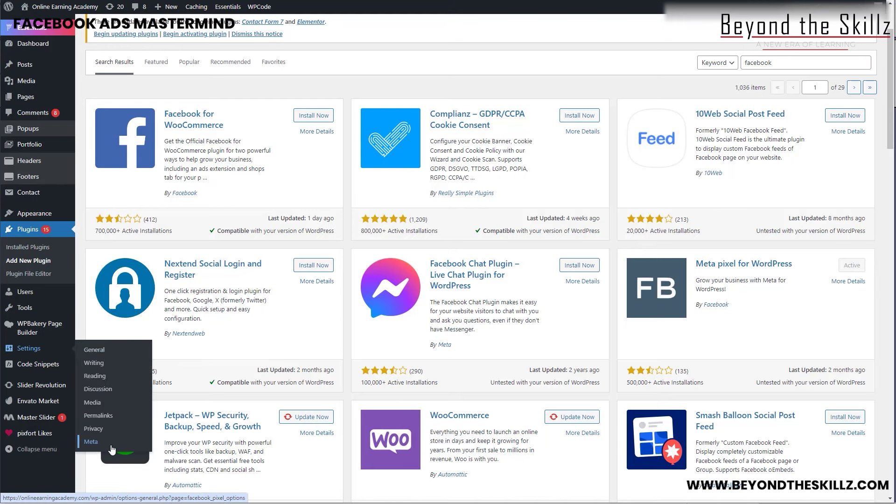
{"action": "left_click", "coordinate": [91, 442]}
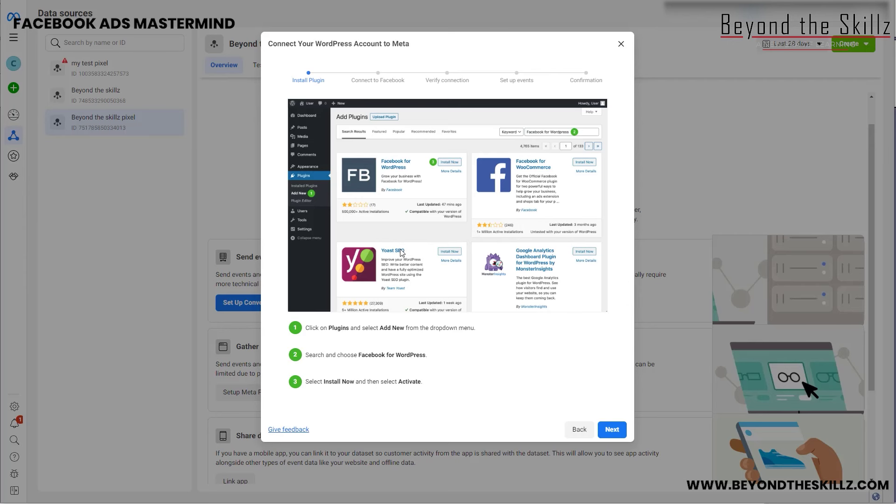
{"action": "left_click", "coordinate": [612, 429]}
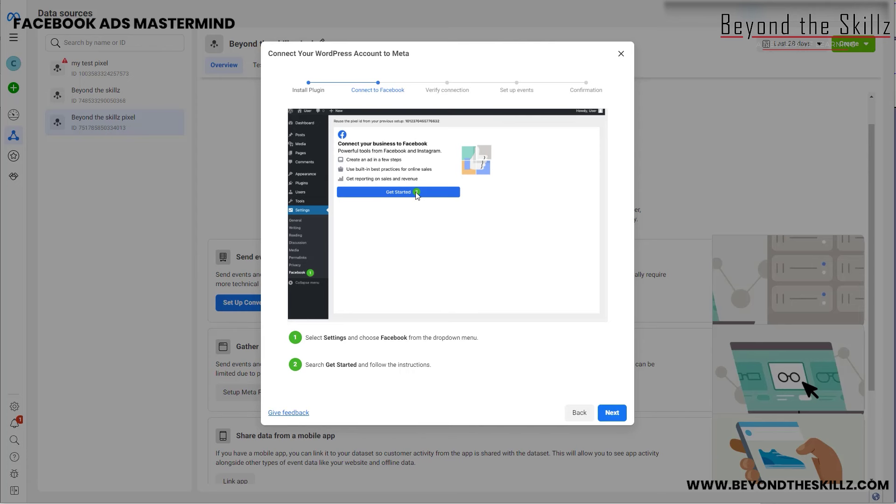
{"action": "left_click", "coordinate": [612, 413]}
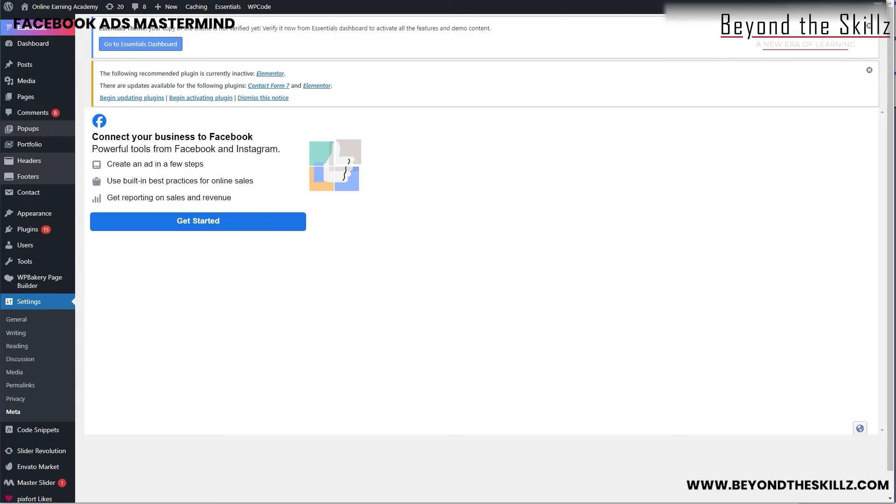
Start connecting the WordPress business to Facebook with the logged-in account and proceed to the connection settings.
{"action": "left_click", "coordinate": [221, 224]}
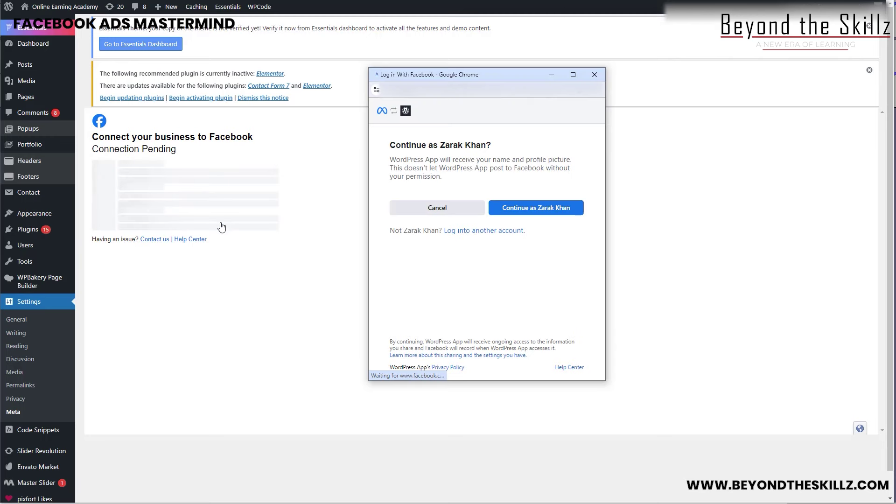
{"action": "left_click", "coordinate": [521, 210]}
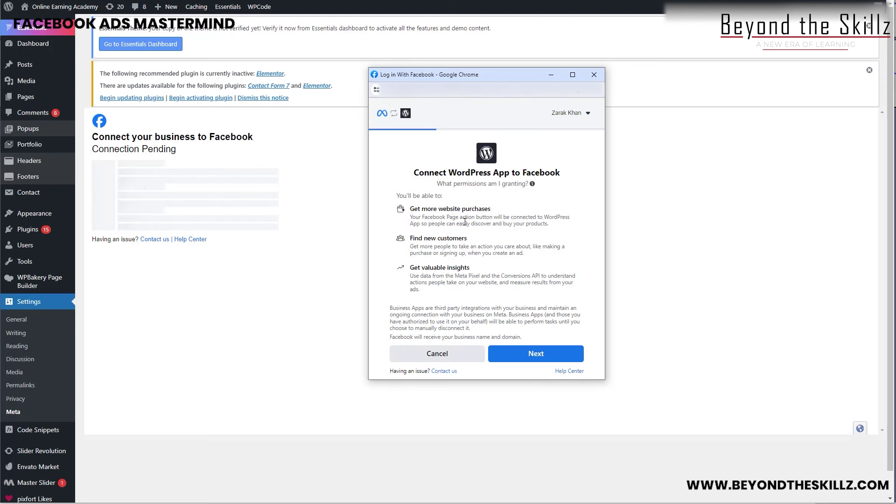
{"action": "left_click", "coordinate": [516, 352]}
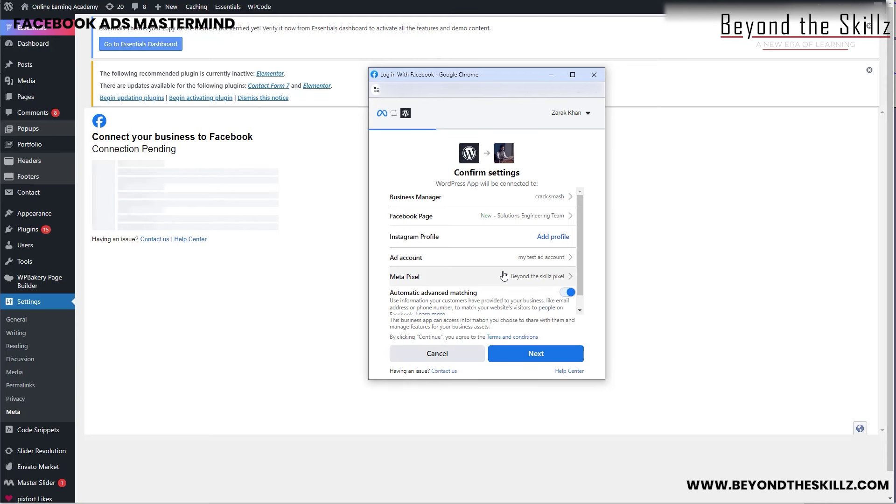
Review the assets WordPress App will connect to, proceed with the setup, and skip connecting to Instagram.
{"action": "scroll", "coordinate": [509, 191], "scroll_direction": "down", "scroll_amount": 1}
{"action": "scroll", "coordinate": [487, 238], "scroll_direction": "up", "scroll_amount": 1}
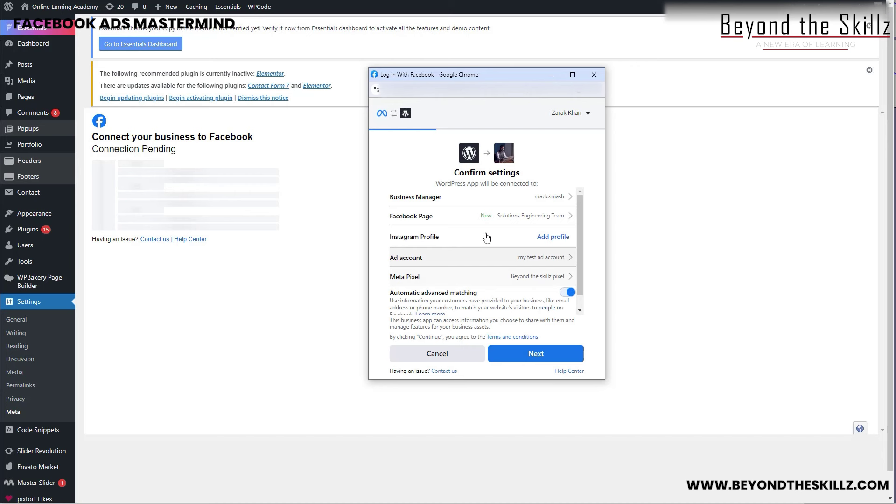
{"action": "scroll", "coordinate": [486, 238], "scroll_direction": "down", "scroll_amount": 1}
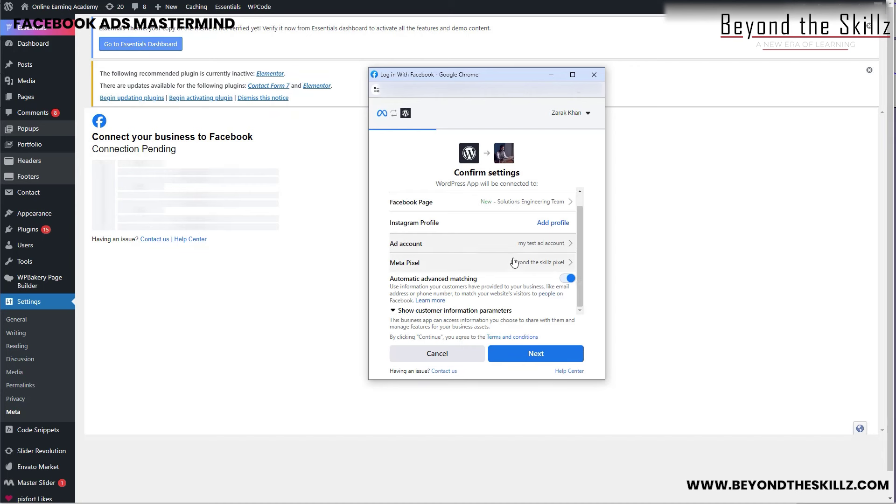
{"action": "left_click", "coordinate": [545, 355]}
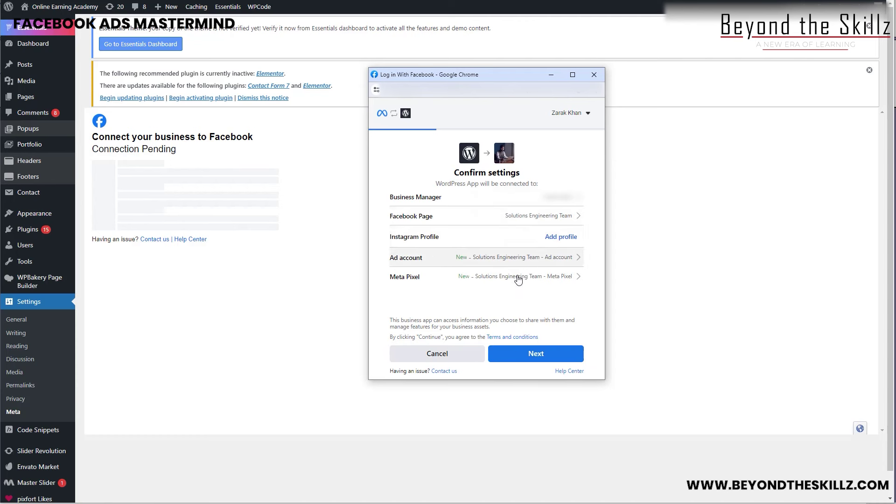
{"action": "left_click", "coordinate": [536, 355]}
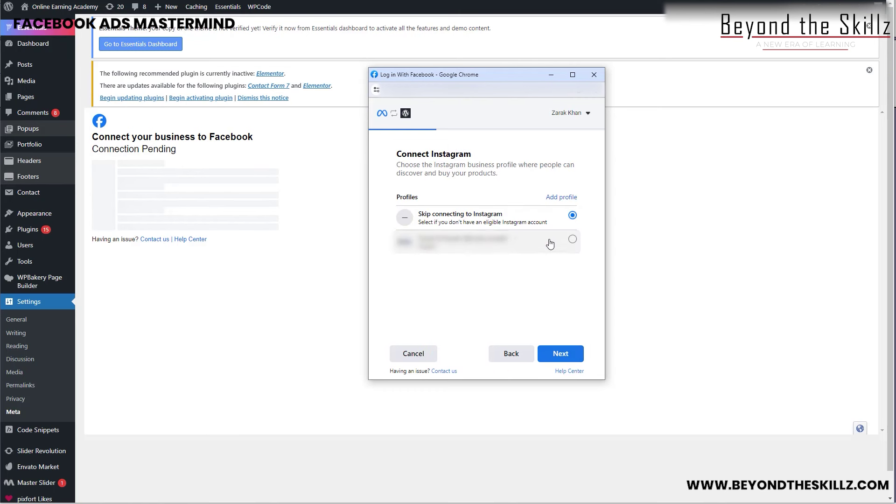
{"action": "left_click", "coordinate": [564, 358]}
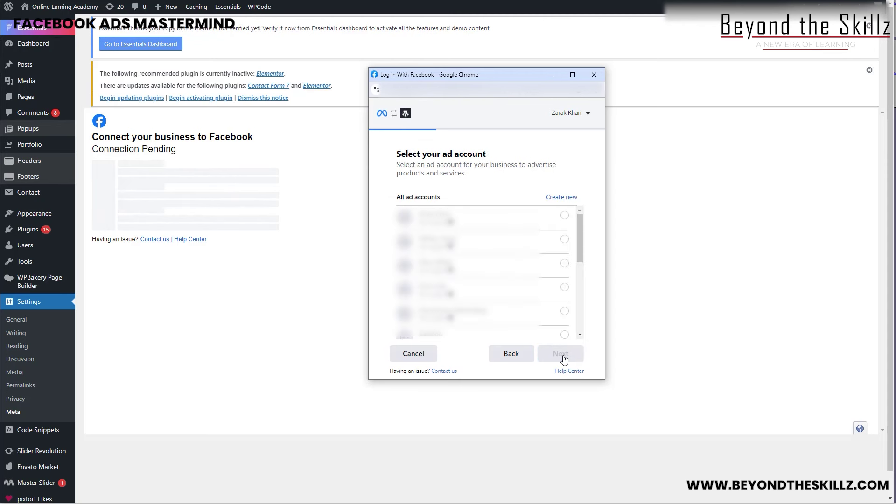
Select the last ad account in the list and the Beyond the skillz pixel for the connection.
{"action": "scroll", "coordinate": [574, 318], "scroll_direction": "down", "scroll_amount": 3}
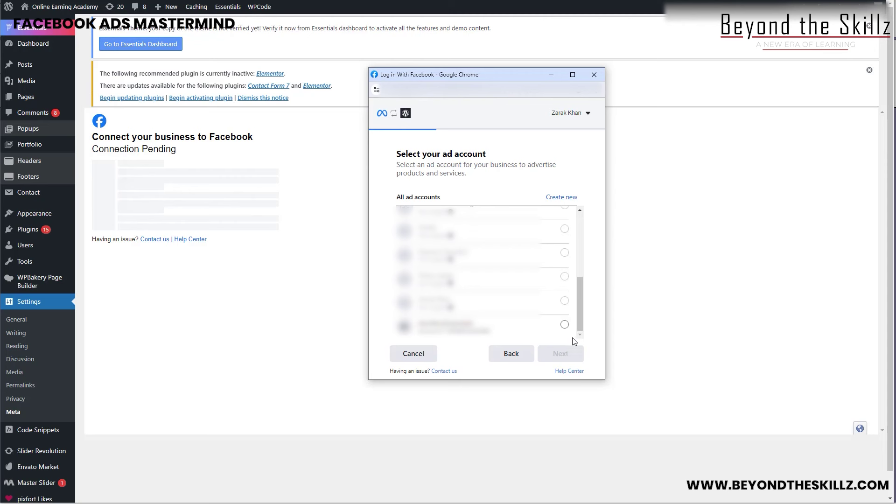
{"action": "left_click", "coordinate": [565, 326]}
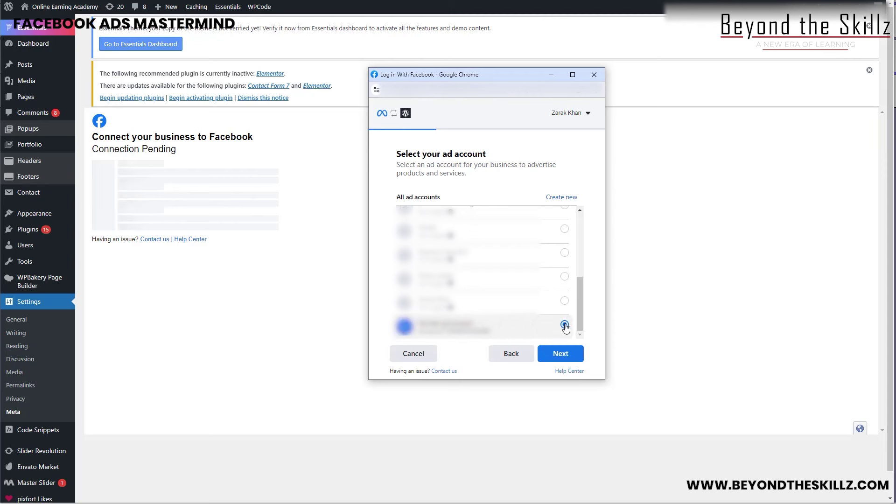
{"action": "left_click", "coordinate": [560, 355]}
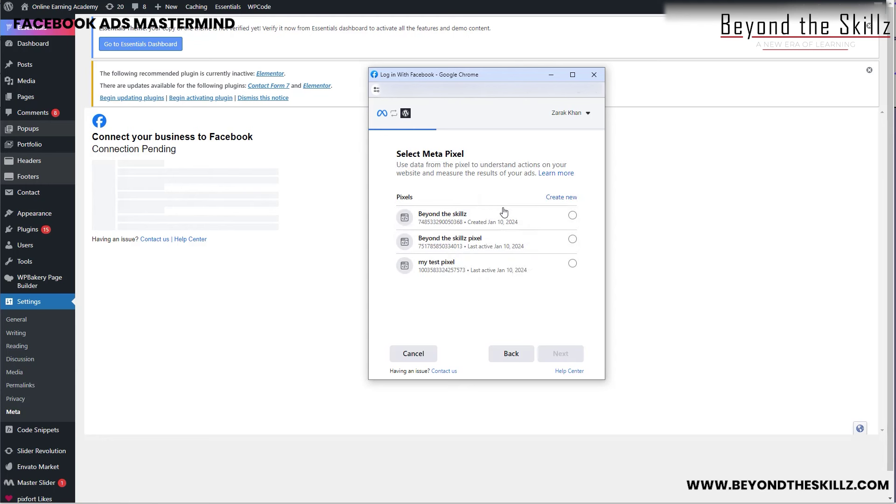
{"action": "left_click", "coordinate": [487, 242]}
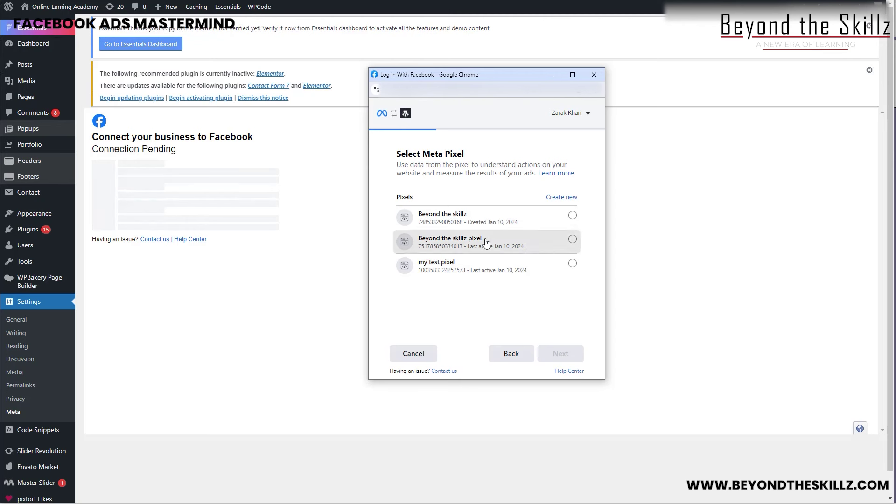
{"action": "left_click", "coordinate": [566, 358]}
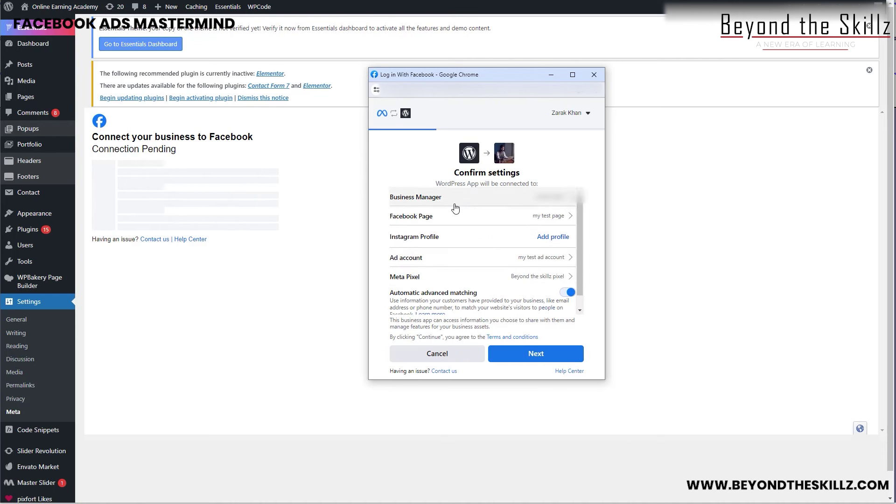
Confirm the connection settings, accept the Manage business extension permission, and finish the Facebook login setup without creating an ad.
{"action": "scroll", "coordinate": [532, 235], "scroll_direction": "down", "scroll_amount": 1}
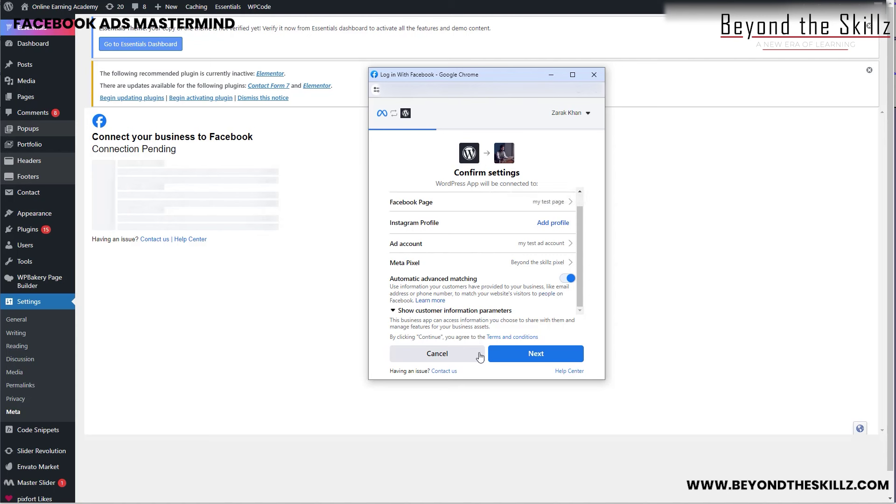
{"action": "left_click", "coordinate": [532, 357]}
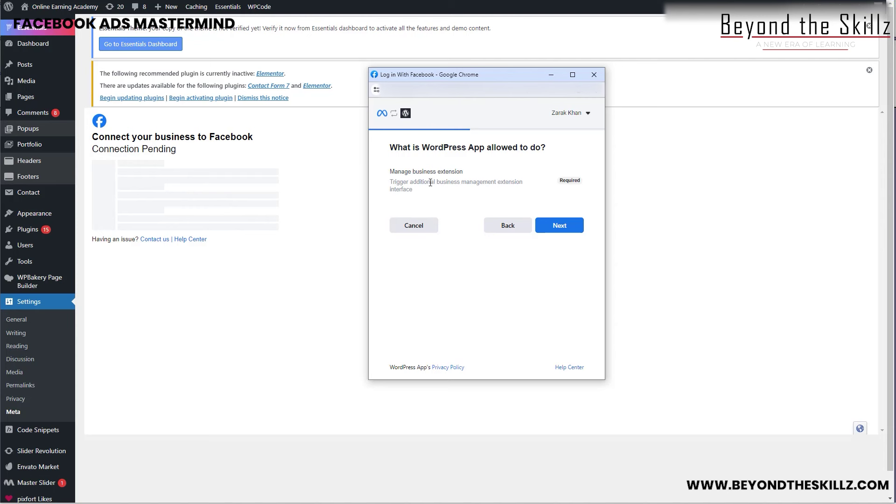
{"action": "left_click", "coordinate": [565, 222]}
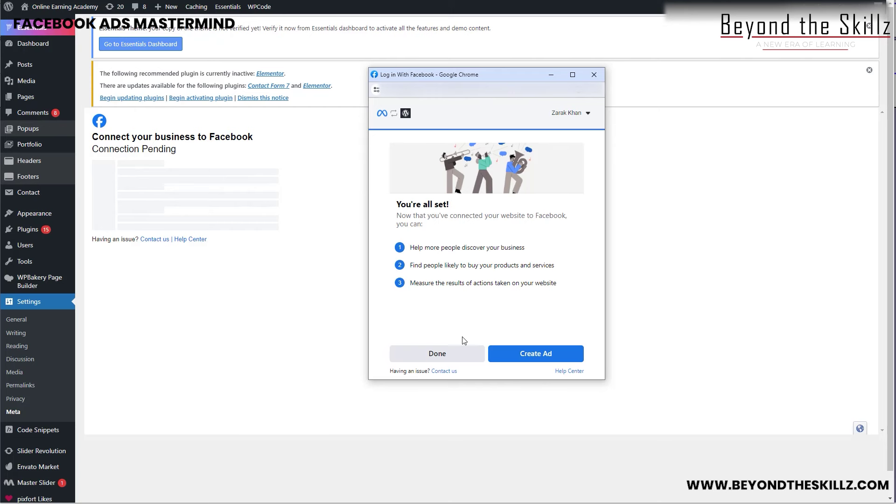
{"action": "left_click", "coordinate": [440, 354]}
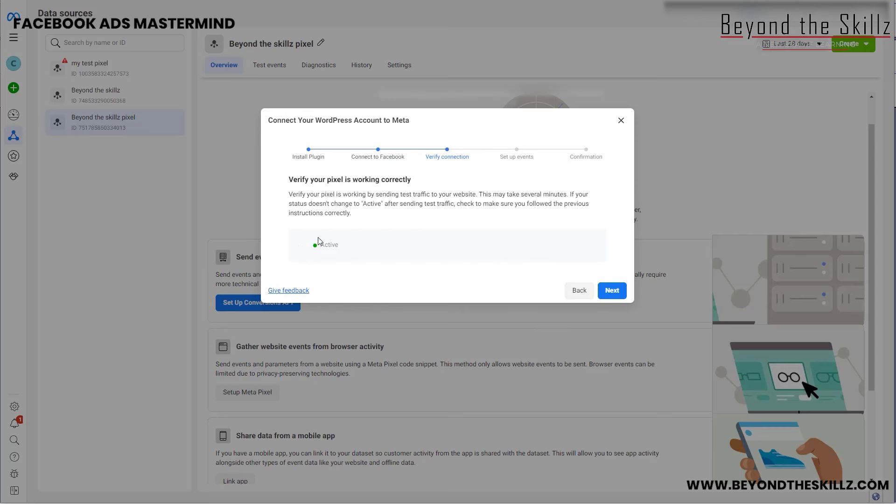
Advance the Meta setup guide past Verify connection and, in WordPress, agree to share the system user token with onlineearningacademy.com.
{"action": "left_click", "coordinate": [620, 293]}
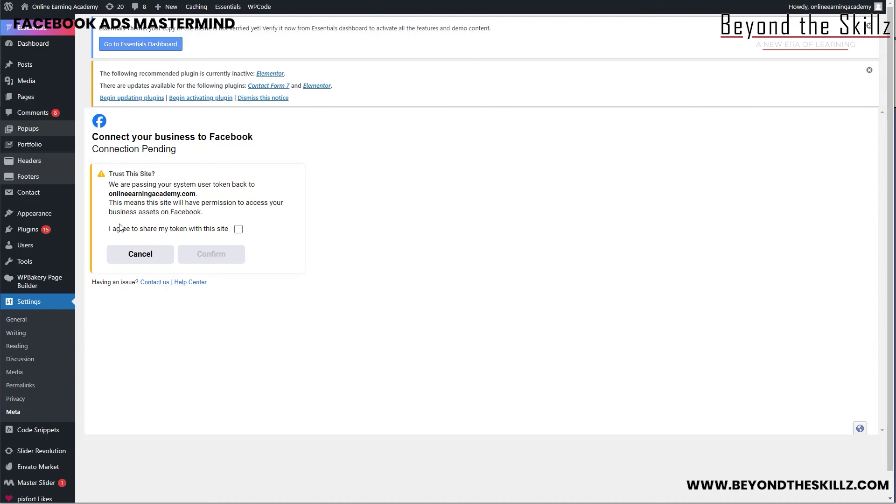
{"action": "left_click", "coordinate": [238, 230]}
{"action": "left_click", "coordinate": [218, 256]}
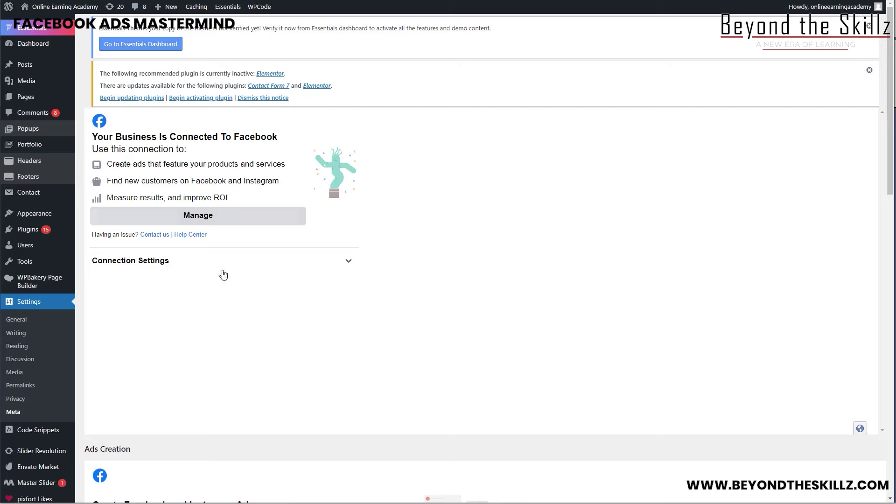
{"action": "left_click", "coordinate": [224, 275]}
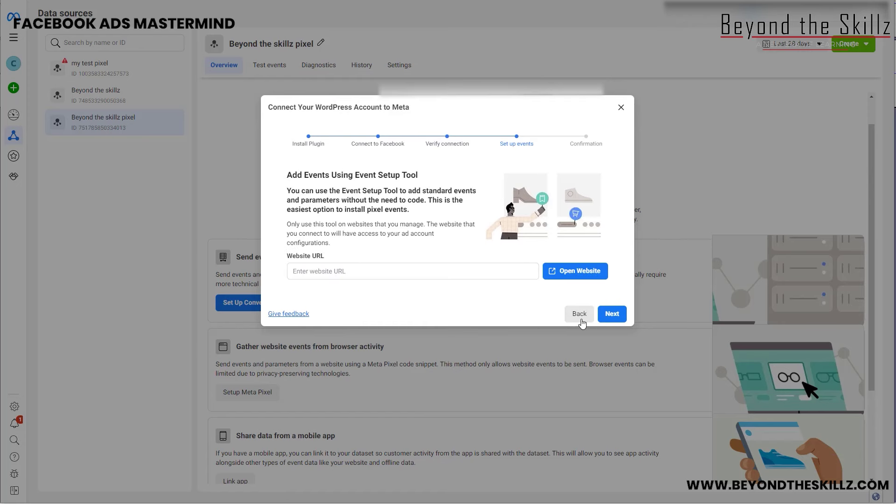
{"action": "left_click", "coordinate": [403, 277]}
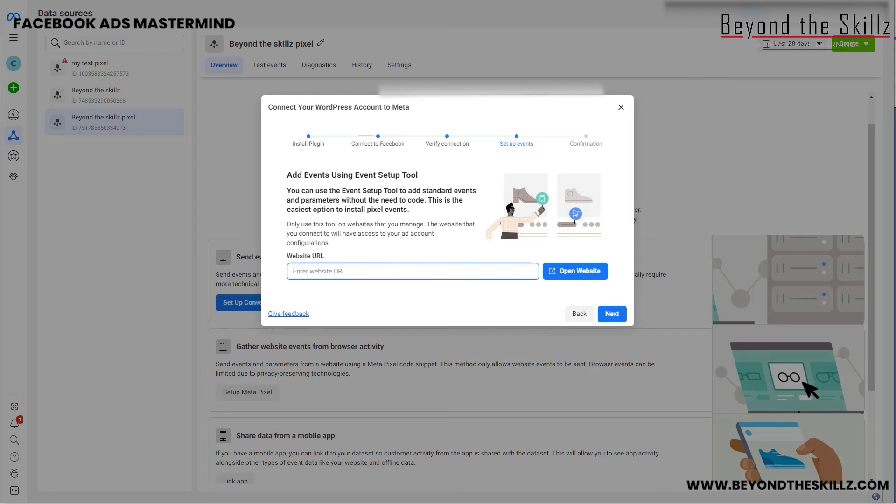
{"action": "type", "text": "https://onlineearningacademy.com/"}
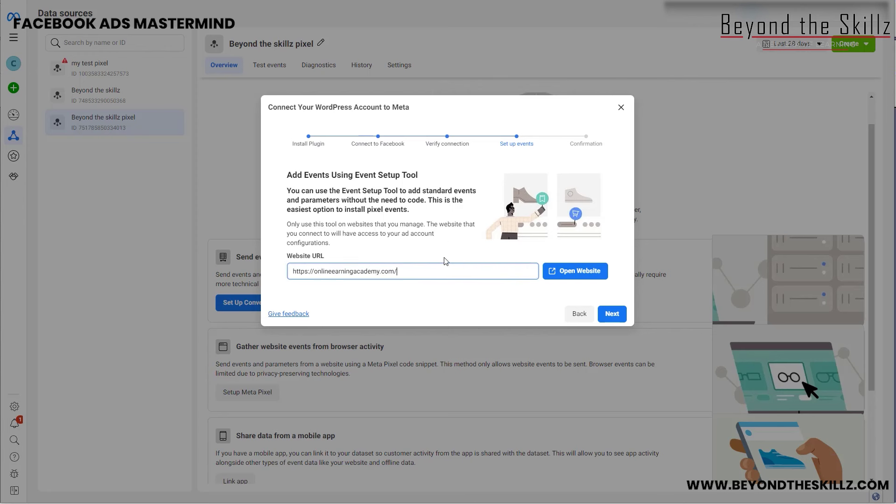
{"action": "left_click", "coordinate": [556, 276]}
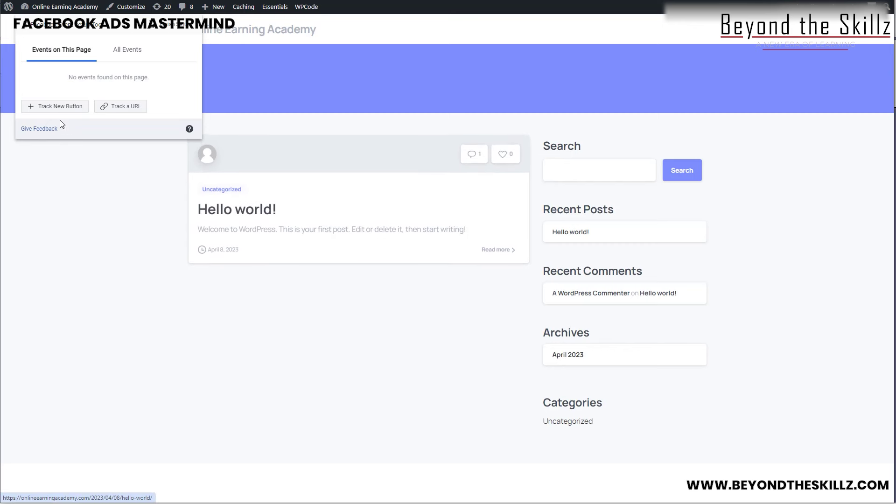
Track the "Hello world!" post title as a new button and browse the event types available for it.
{"action": "left_click", "coordinate": [55, 106]}
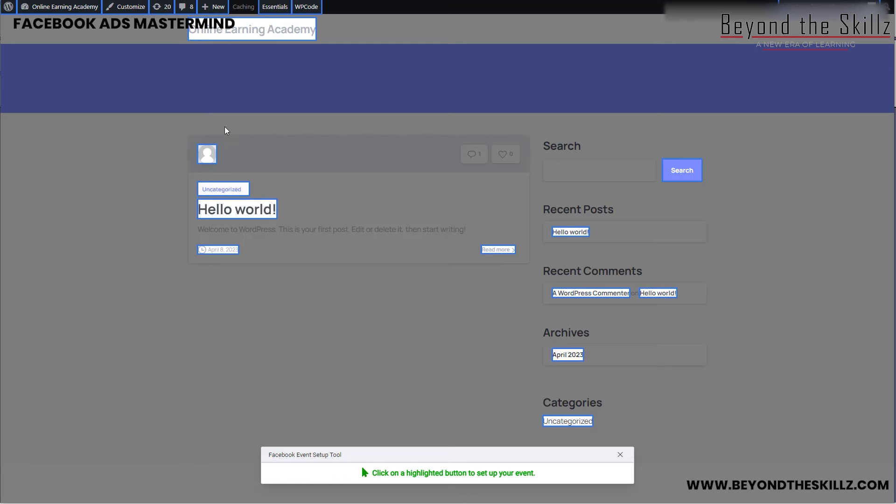
{"action": "left_click", "coordinate": [231, 211]}
{"action": "left_click", "coordinate": [86, 48]}
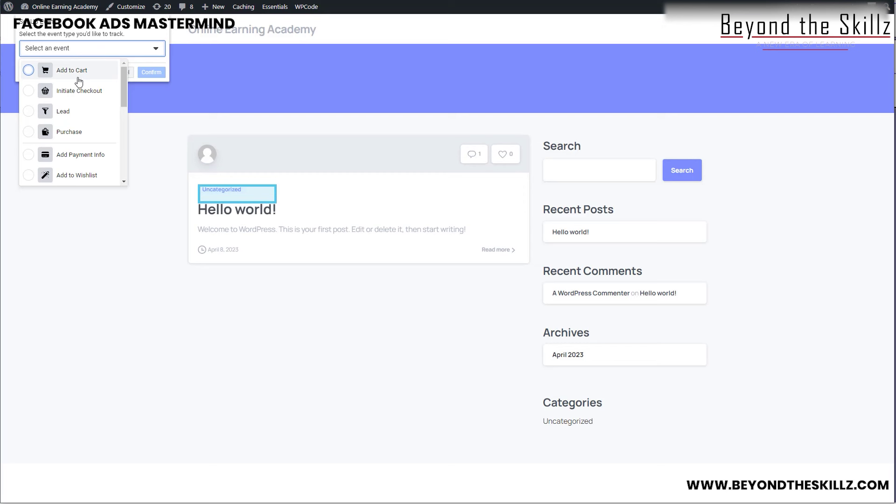
{"action": "scroll", "coordinate": [76, 103], "scroll_direction": "down", "scroll_amount": 5}
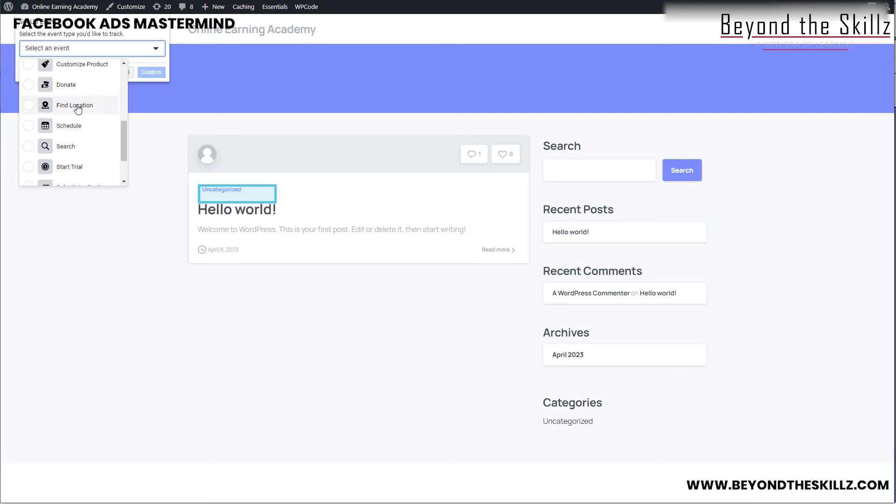